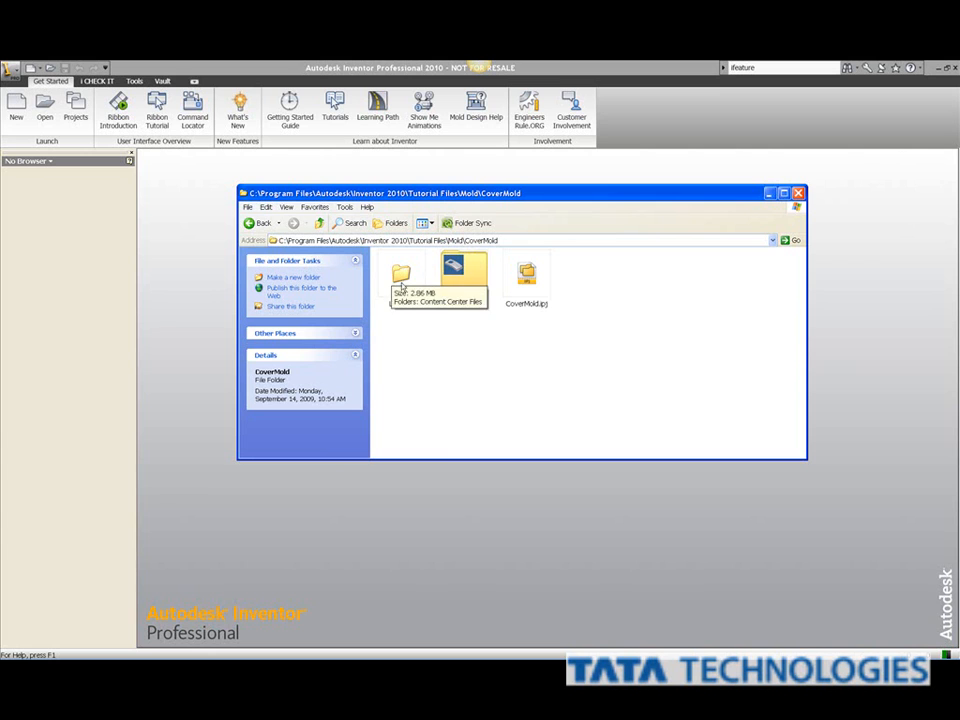
# Look over the CoverMold tutorial folder's contents and close its folder window.
pyautogui.moveTo(477, 311)
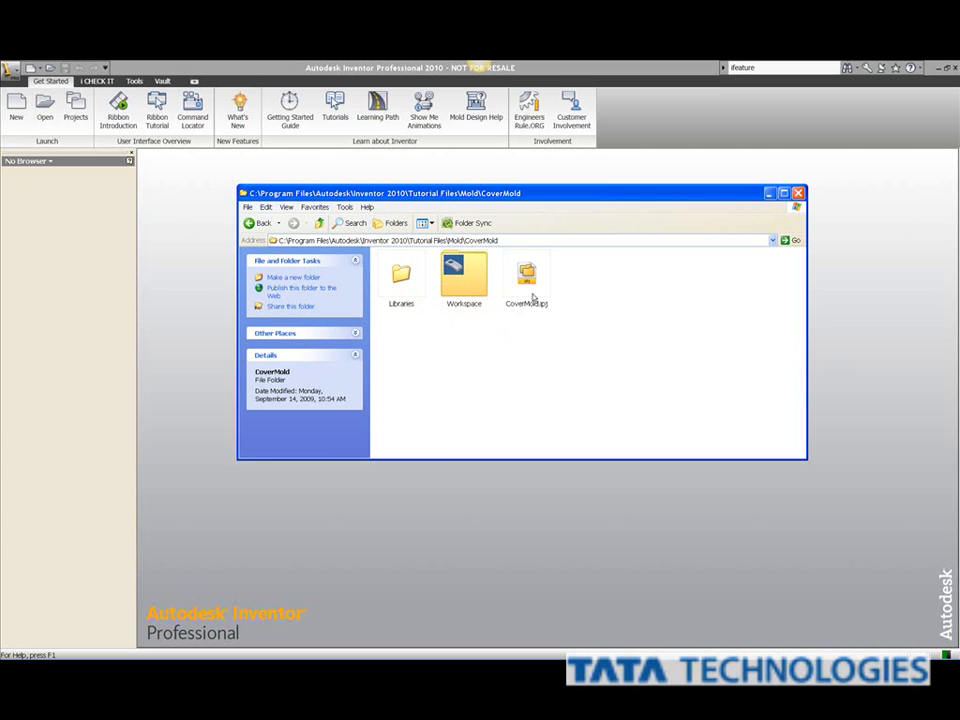
pyautogui.moveTo(533, 297)
pyautogui.click(797, 194)
# Make CoverMold.ipj the active project, loading it from the Tutorial Files\Mold\CoverMold folder.
pyautogui.click(75, 108)
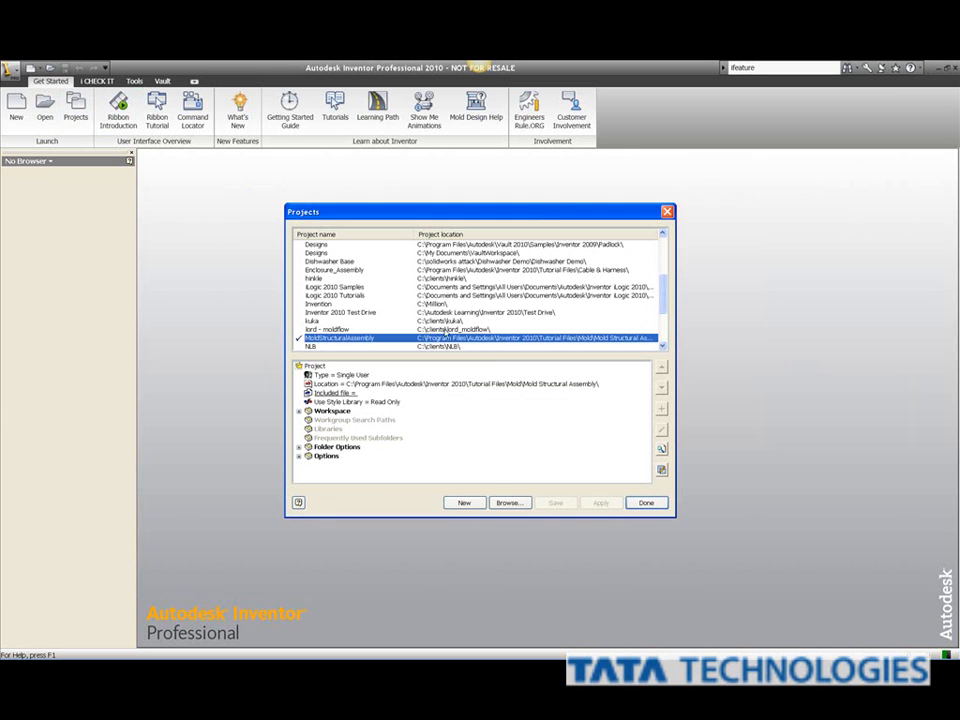
pyautogui.click(507, 502)
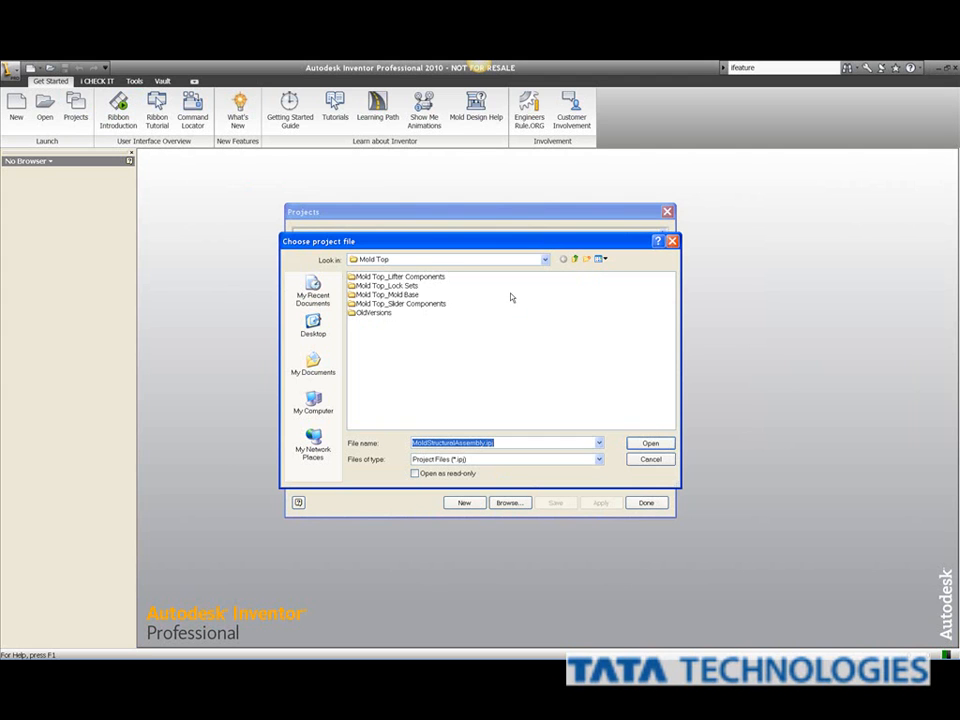
pyautogui.click(574, 259)
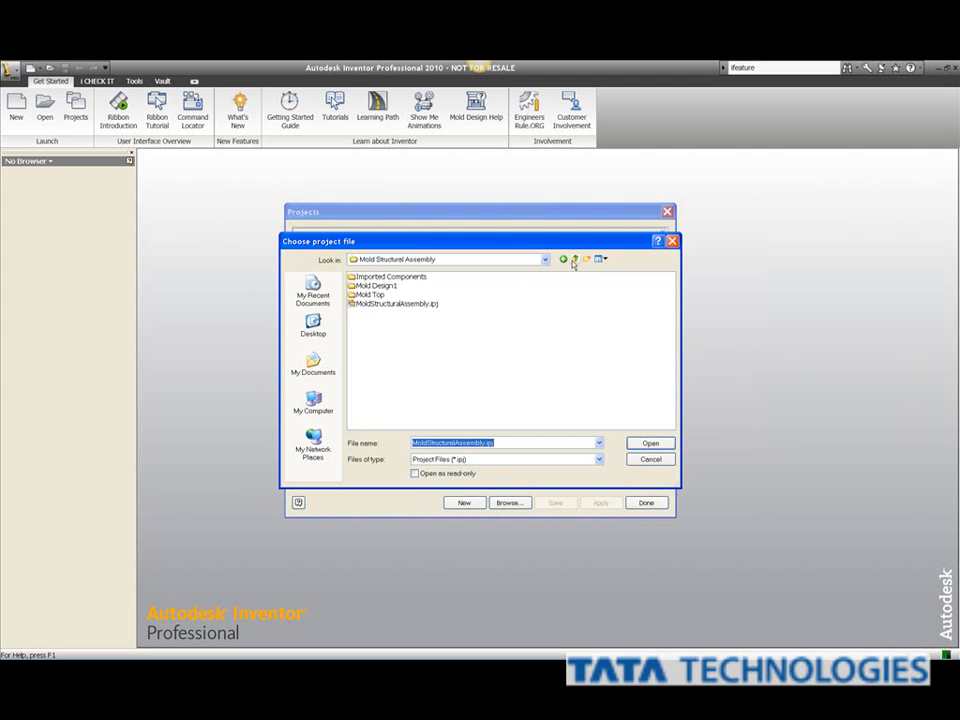
pyautogui.click(574, 259)
pyautogui.click(574, 259)
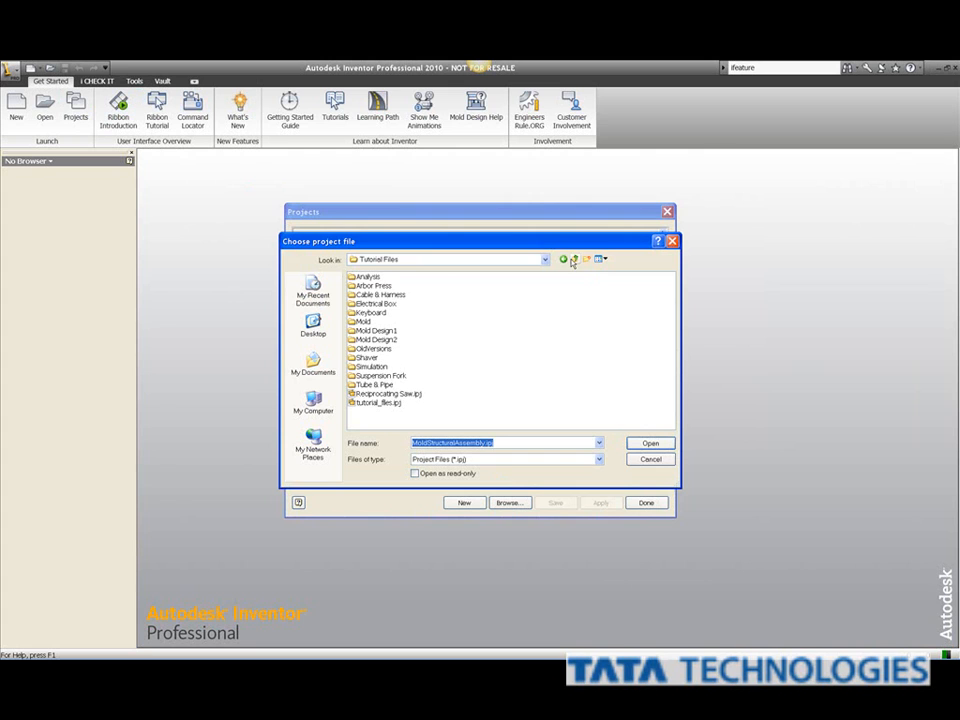
pyautogui.doubleClick(363, 321)
pyautogui.doubleClick(372, 277)
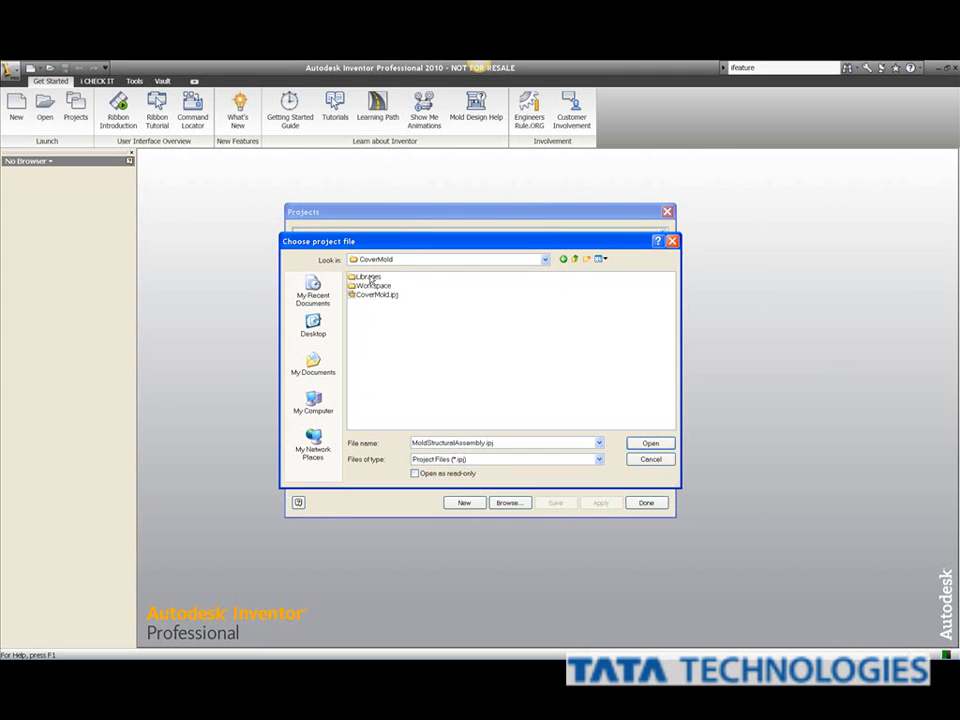
pyautogui.click(378, 295)
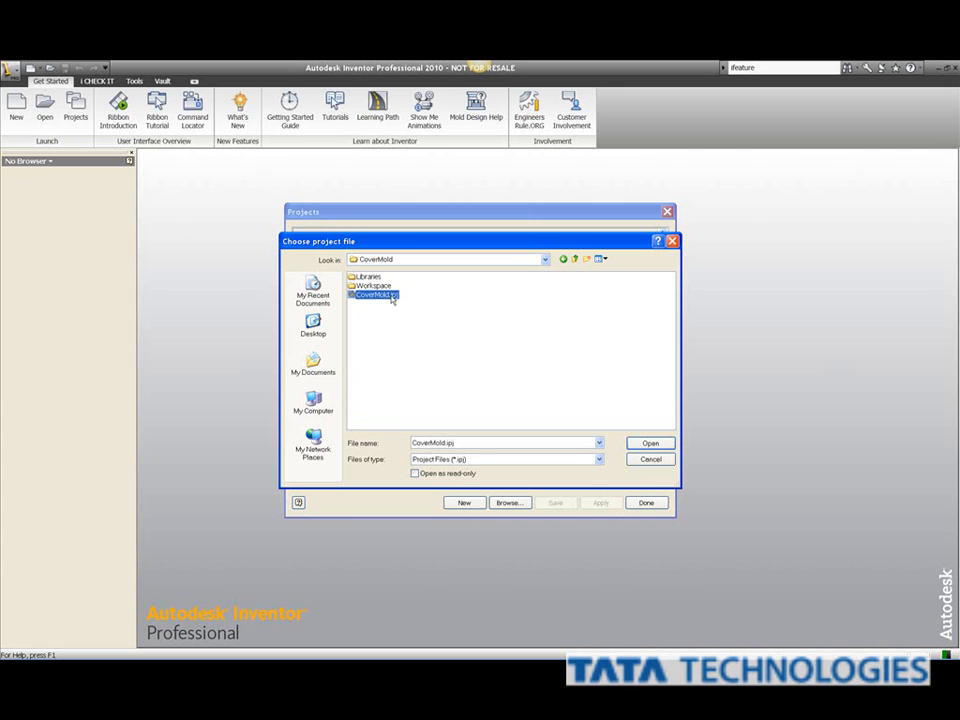
pyautogui.click(648, 443)
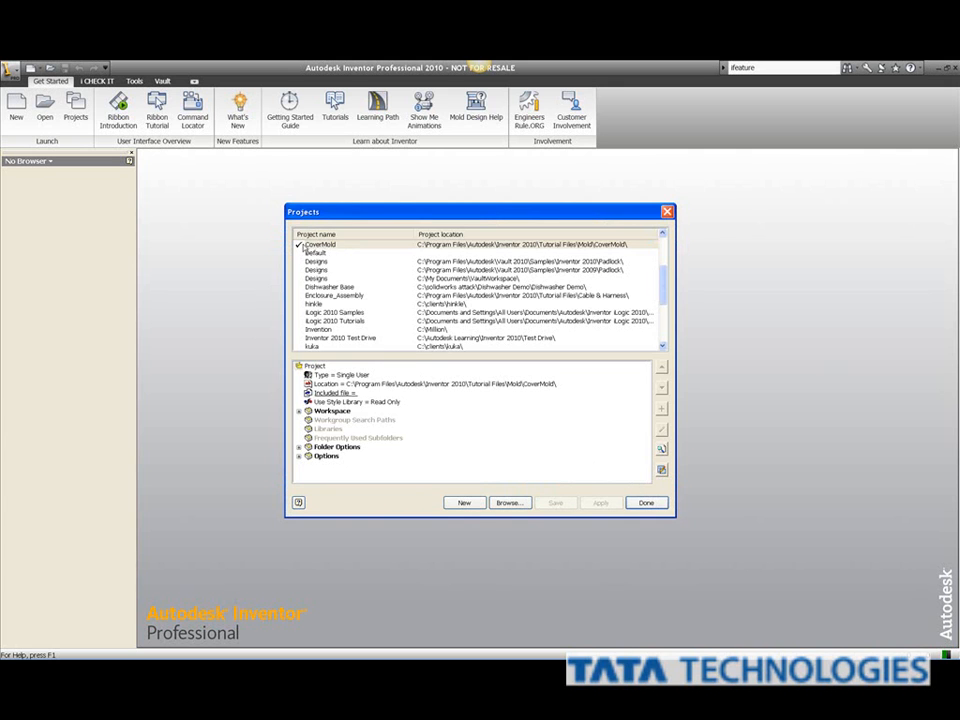
pyautogui.click(645, 502)
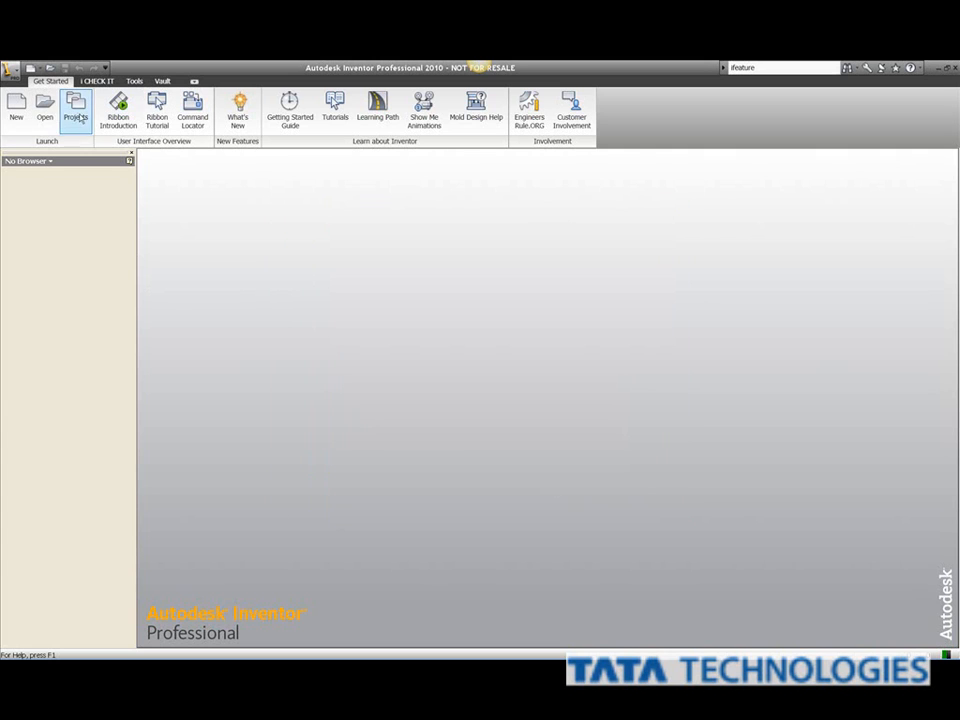
# Try to open the CoverMold.iam assembly from the Cover Mold workspace folder.
pyautogui.click(44, 110)
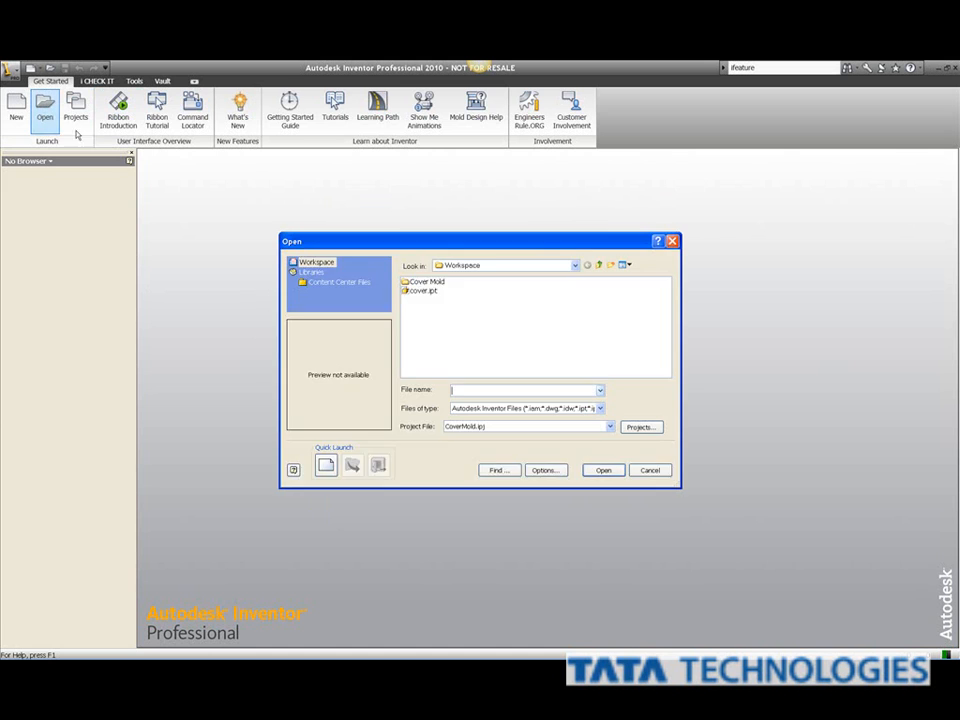
pyautogui.doubleClick(429, 294)
pyautogui.click(434, 356)
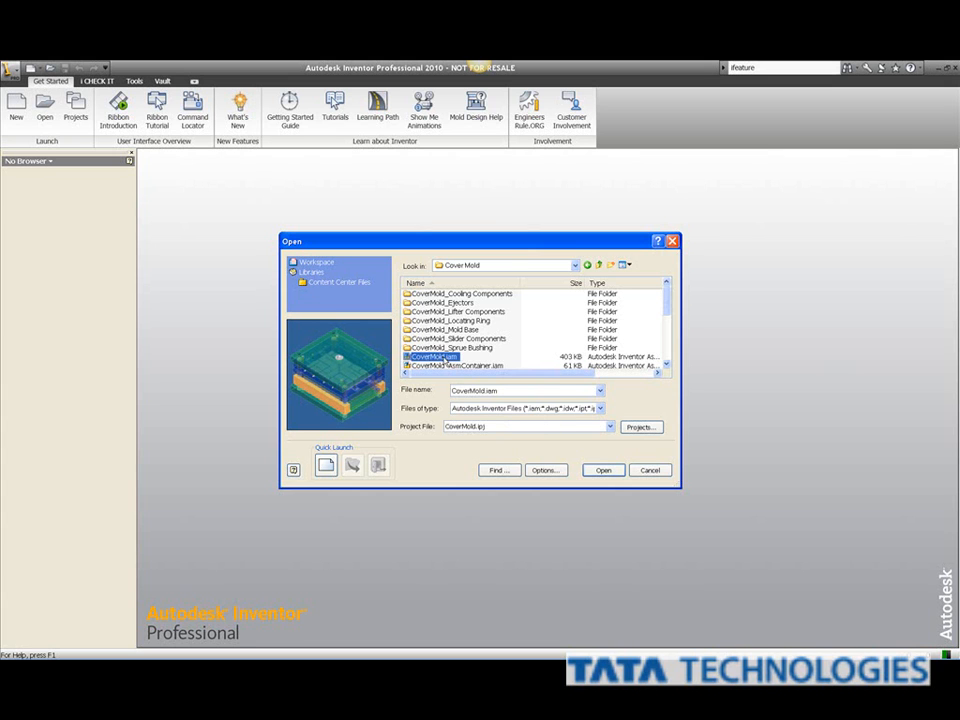
pyautogui.click(603, 471)
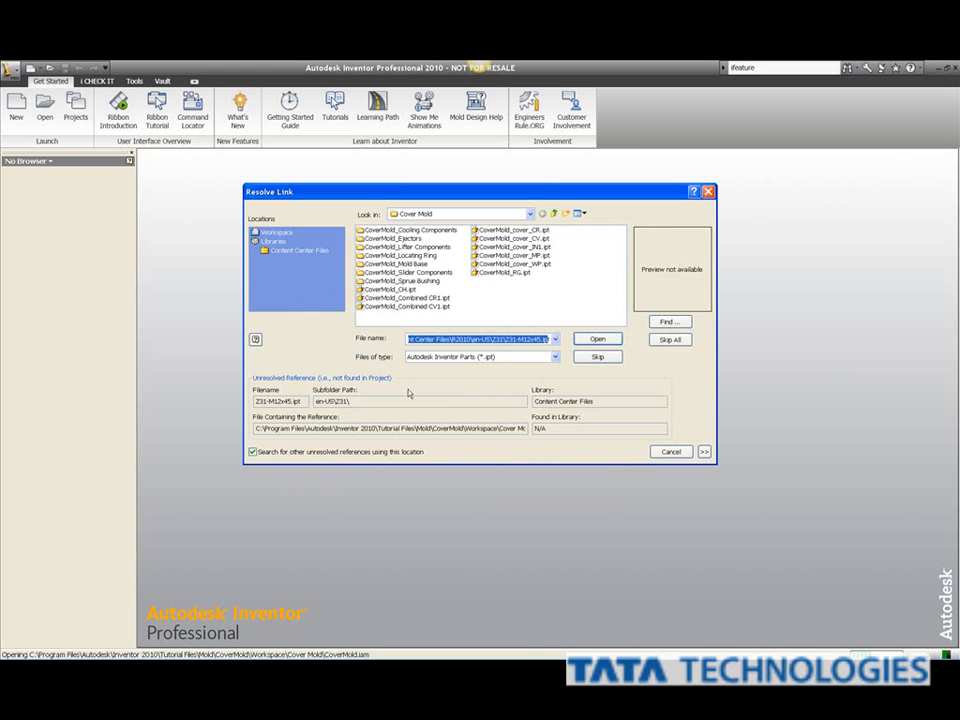
pyautogui.click(671, 452)
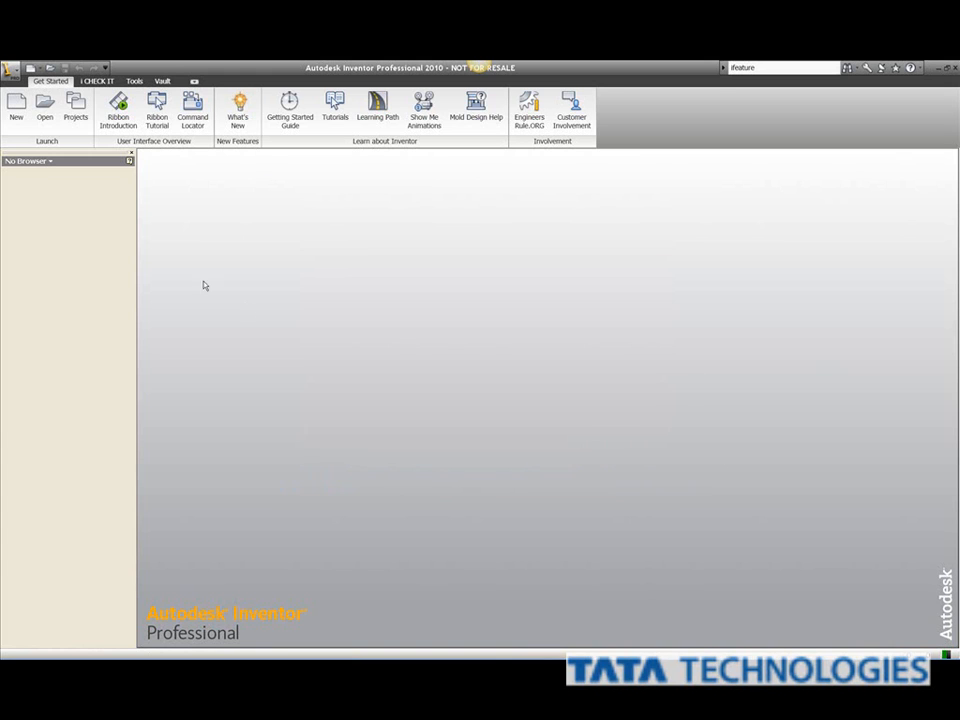
# Enable the Mold Content Center library for the CoverMold project and save the project settings.
pyautogui.click(76, 110)
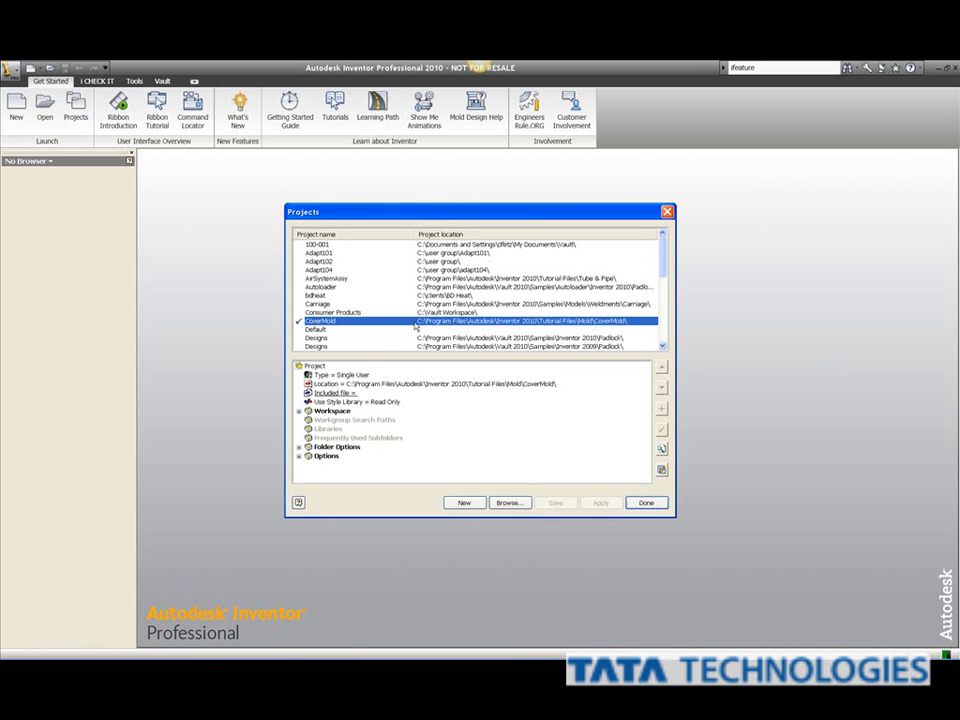
pyautogui.click(661, 471)
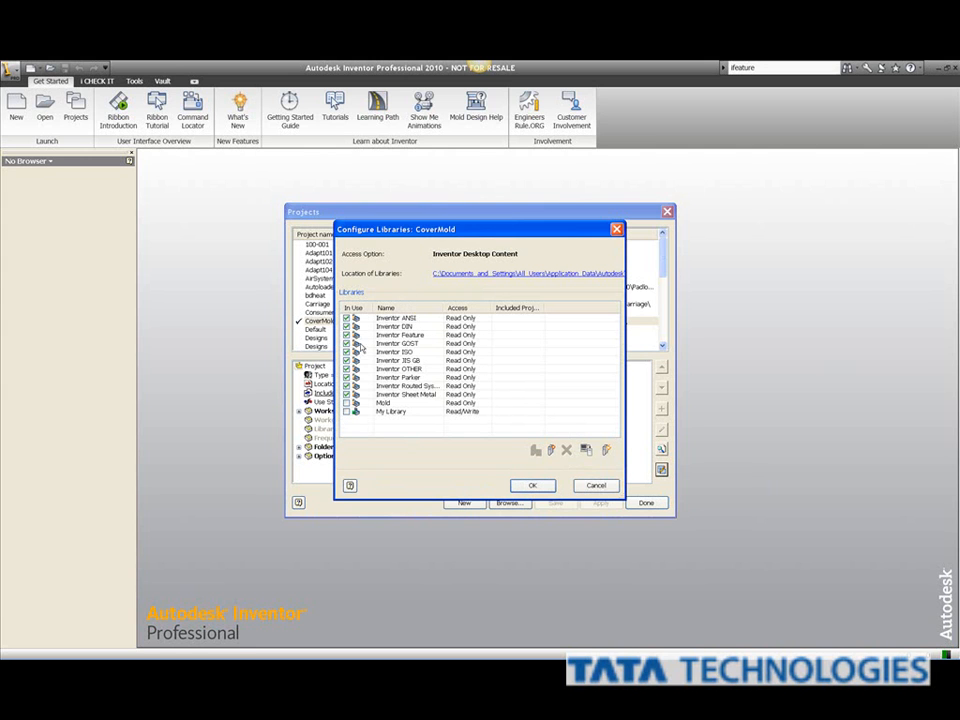
pyautogui.click(347, 403)
pyautogui.click(530, 486)
pyautogui.click(560, 504)
pyautogui.click(646, 504)
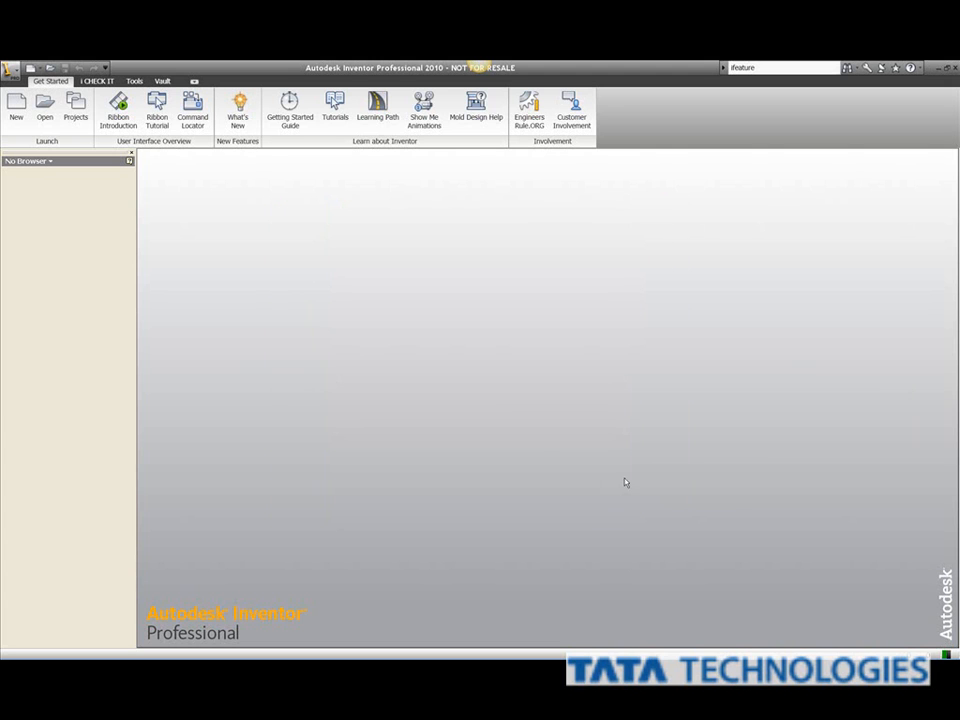
# Open the CoverMold.iam assembly from the project's Cover Mold folder.
pyautogui.click(45, 102)
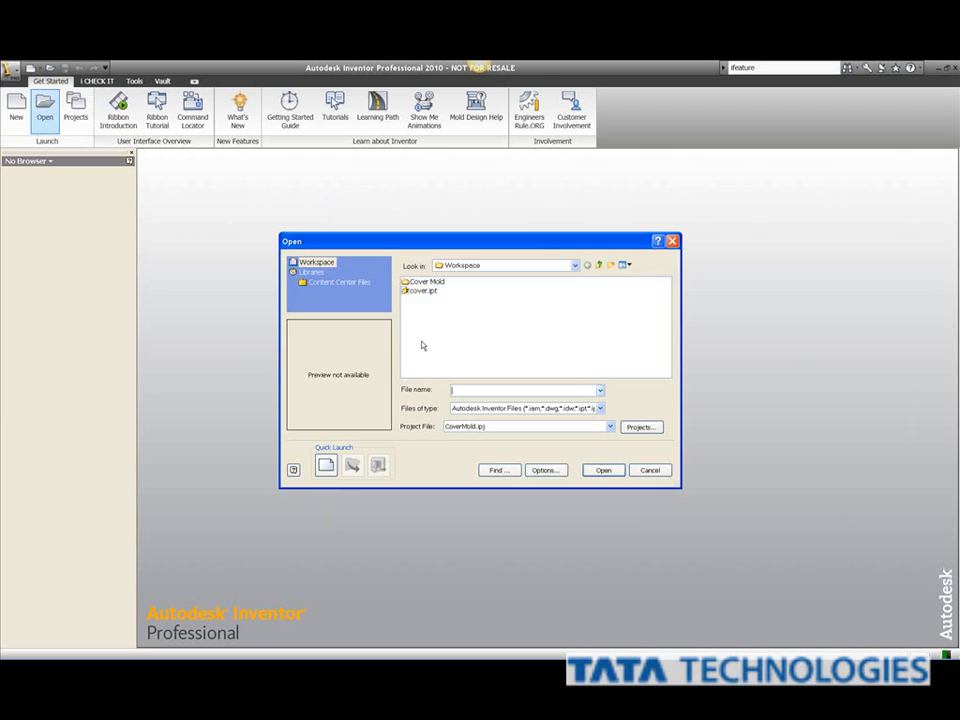
pyautogui.doubleClick(432, 293)
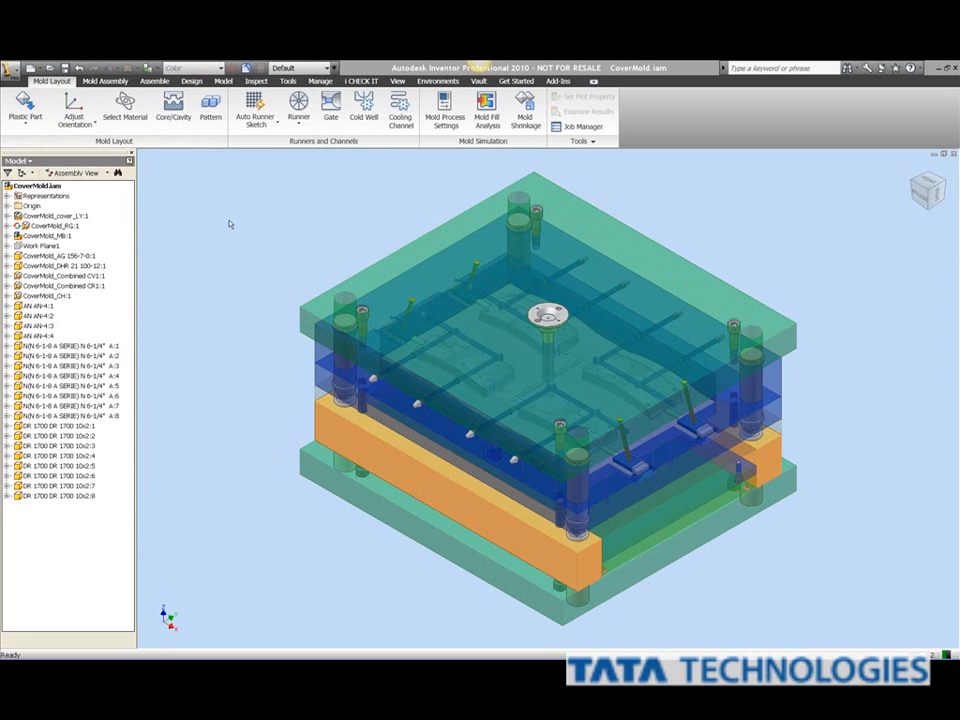
# Look through the metric new-file templates for the Mold Design ones without creating a file.
pyautogui.click(31, 68)
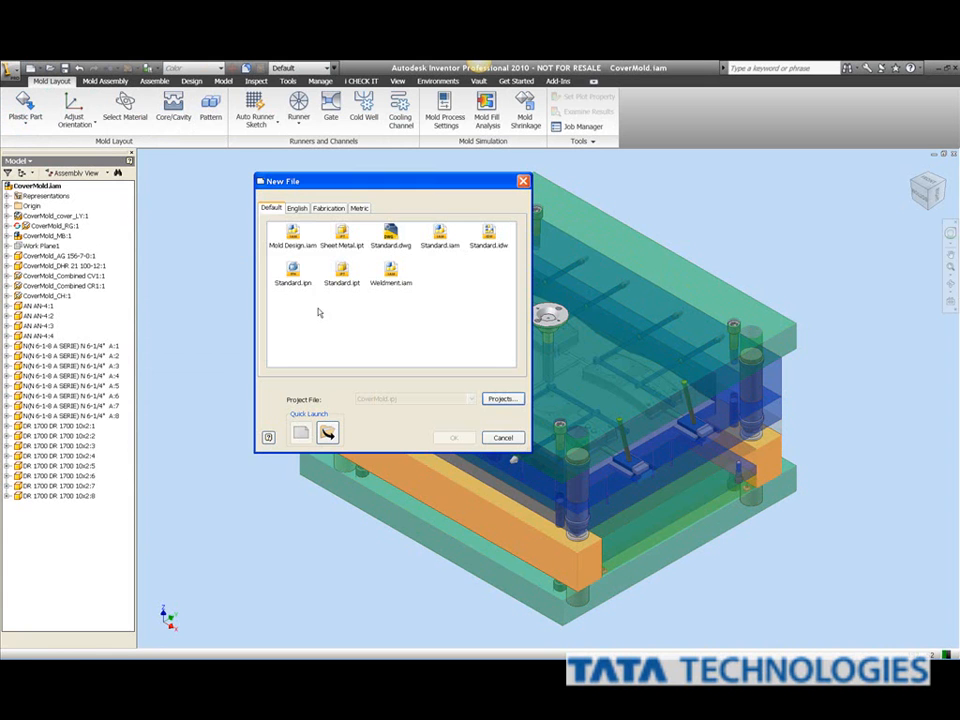
pyautogui.click(358, 209)
pyautogui.moveTo(509, 249); pyautogui.dragTo(508, 313)
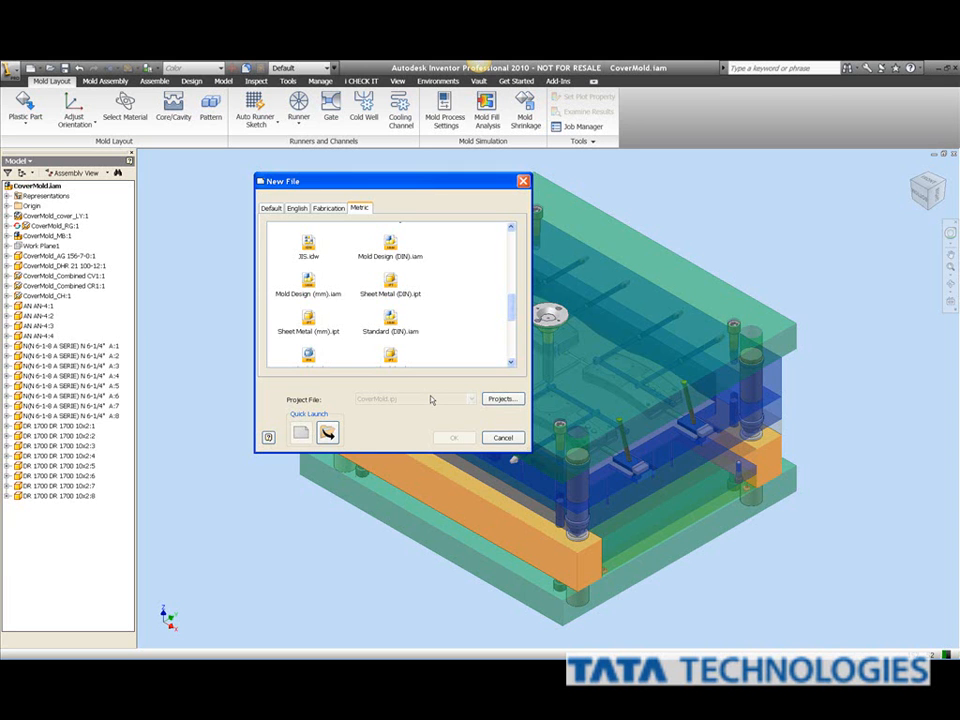
pyautogui.click(502, 437)
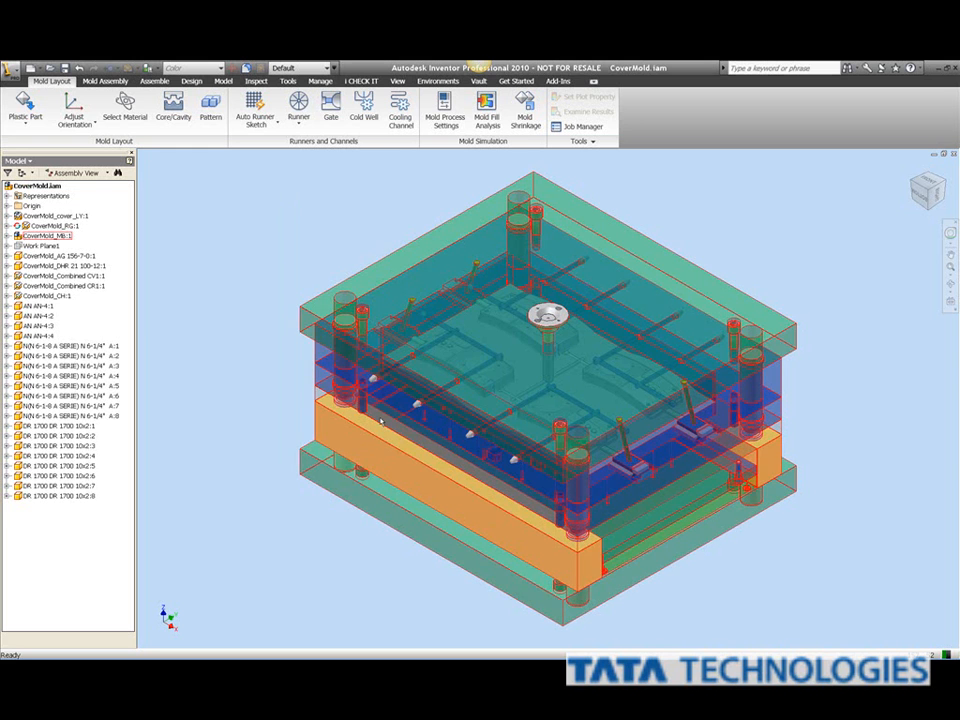
# Switch to Windows Explorer and open the Cover Mold folder inside the CoverMold workspace.
pyautogui.hotkey('alt', 'Tab')
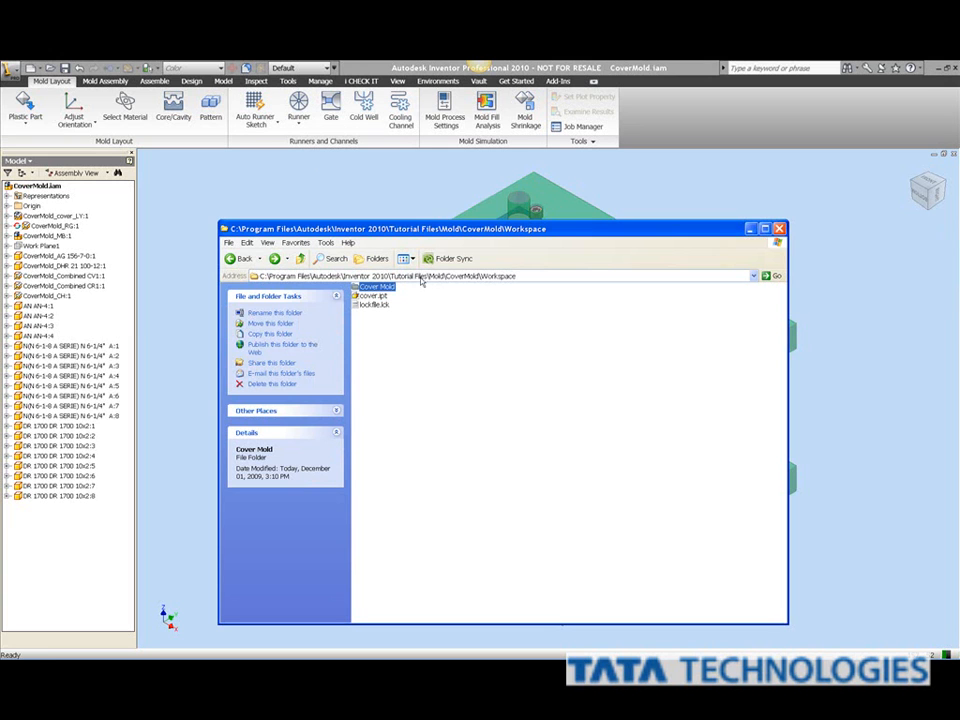
pyautogui.doubleClick(383, 289)
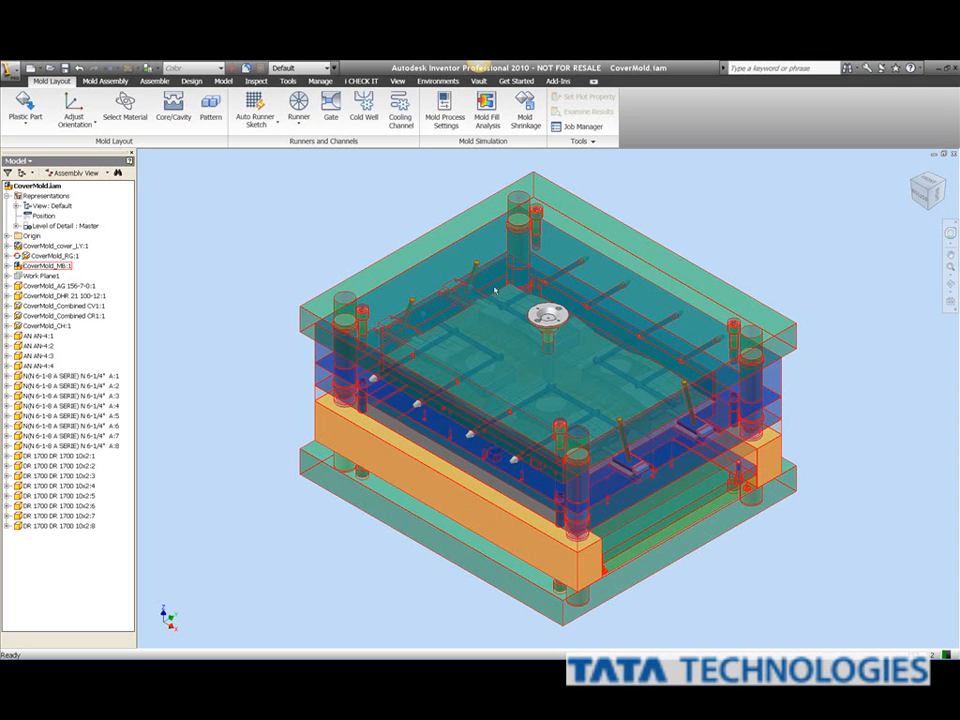
# Switch the model browser to Mold Design and inspect the view and level of detail representations.
pyautogui.click(31, 161)
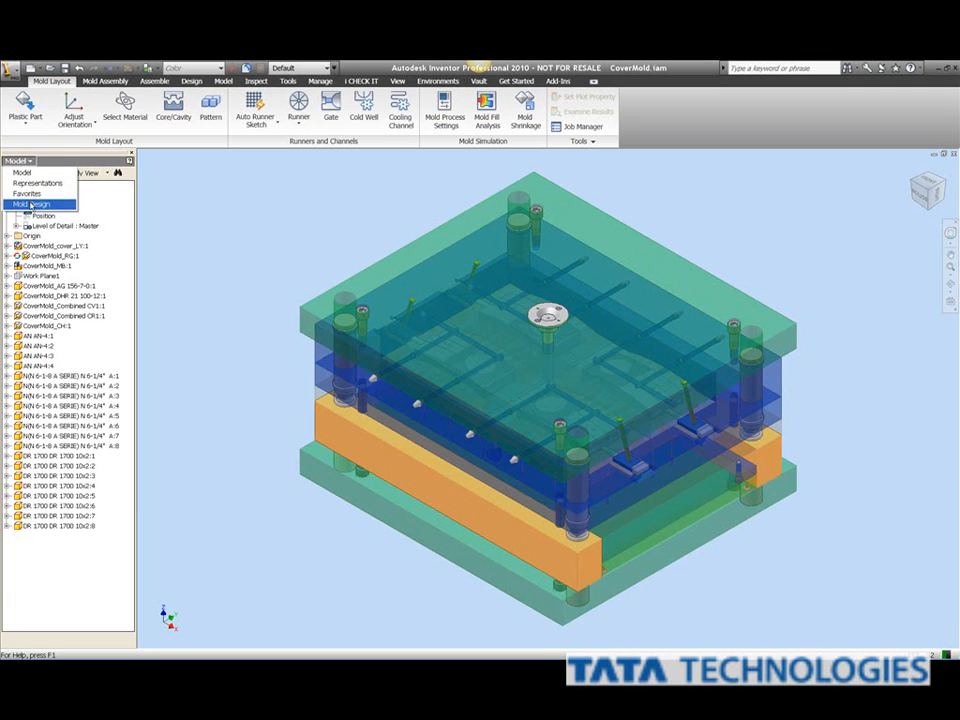
pyautogui.click(31, 204)
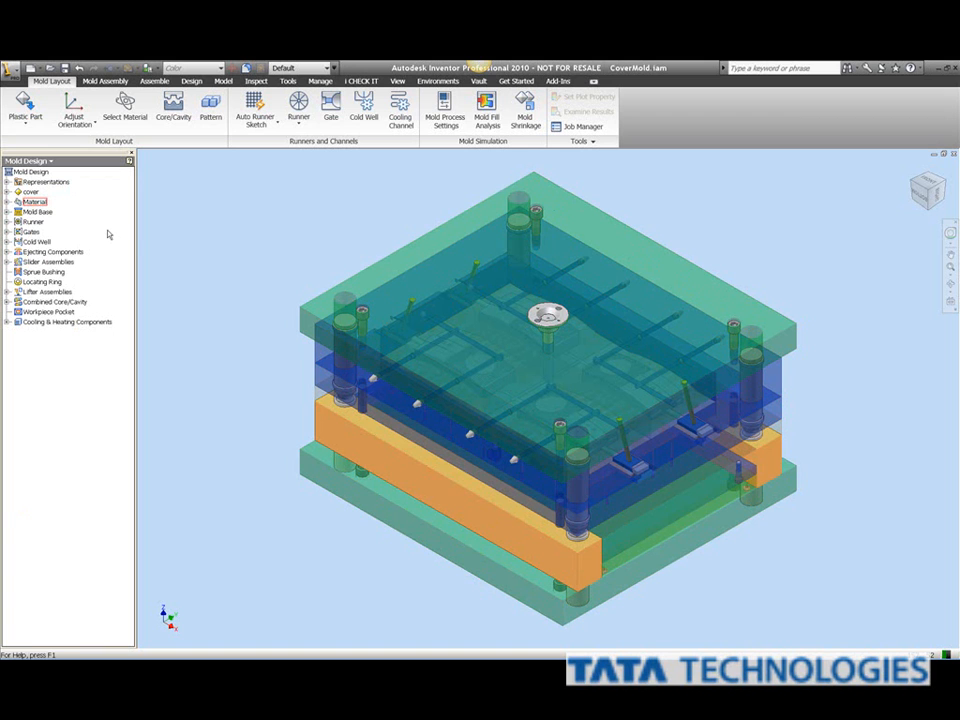
pyautogui.click(7, 182)
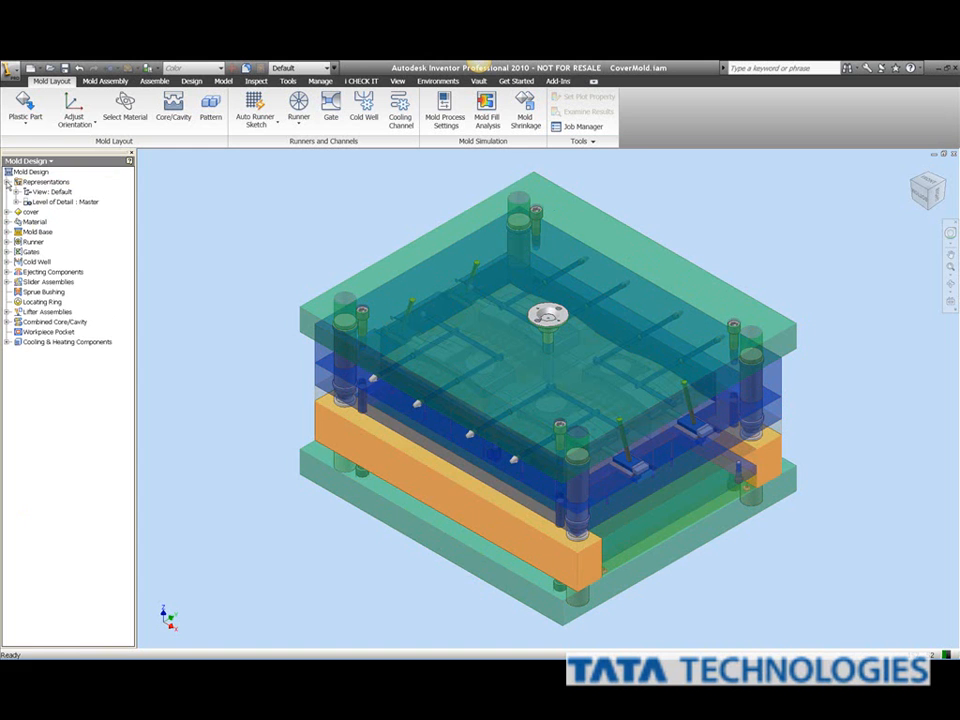
pyautogui.click(16, 192)
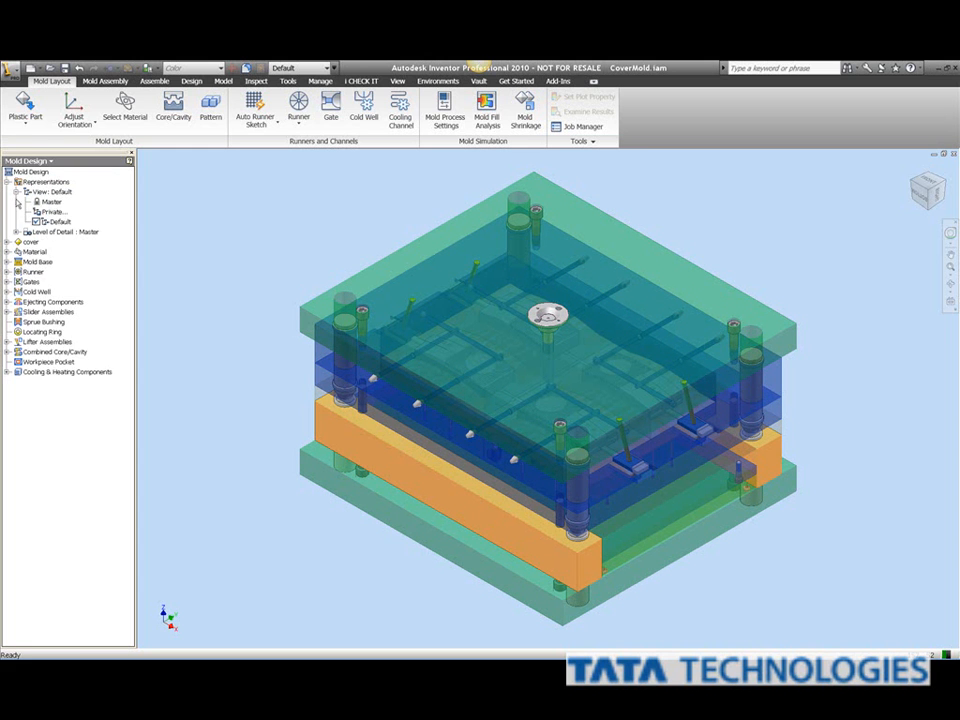
pyautogui.click(16, 232)
pyautogui.click(16, 232)
pyautogui.click(16, 192)
pyautogui.click(7, 182)
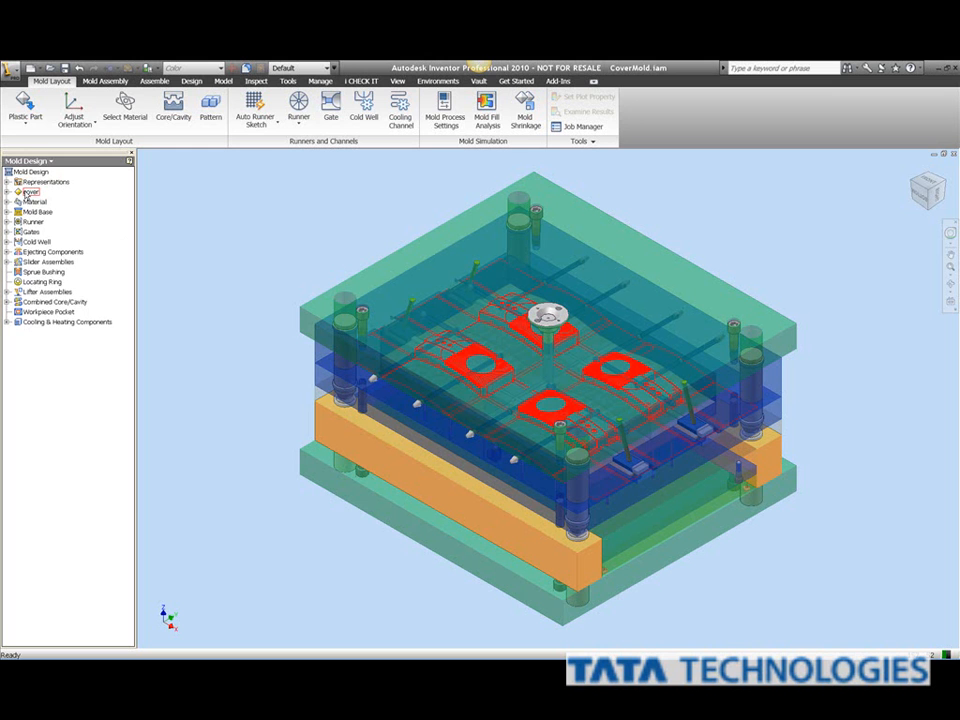
# Turn the cover's visibility off in the mold design and back on again.
pyautogui.rightClick(27, 193)
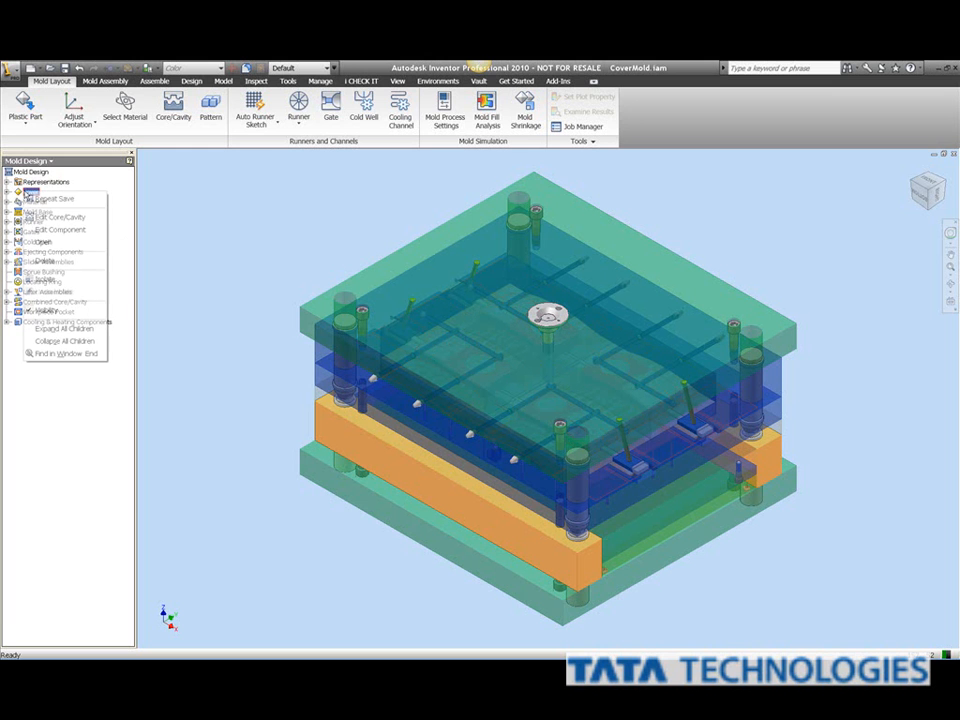
pyautogui.click(221, 306)
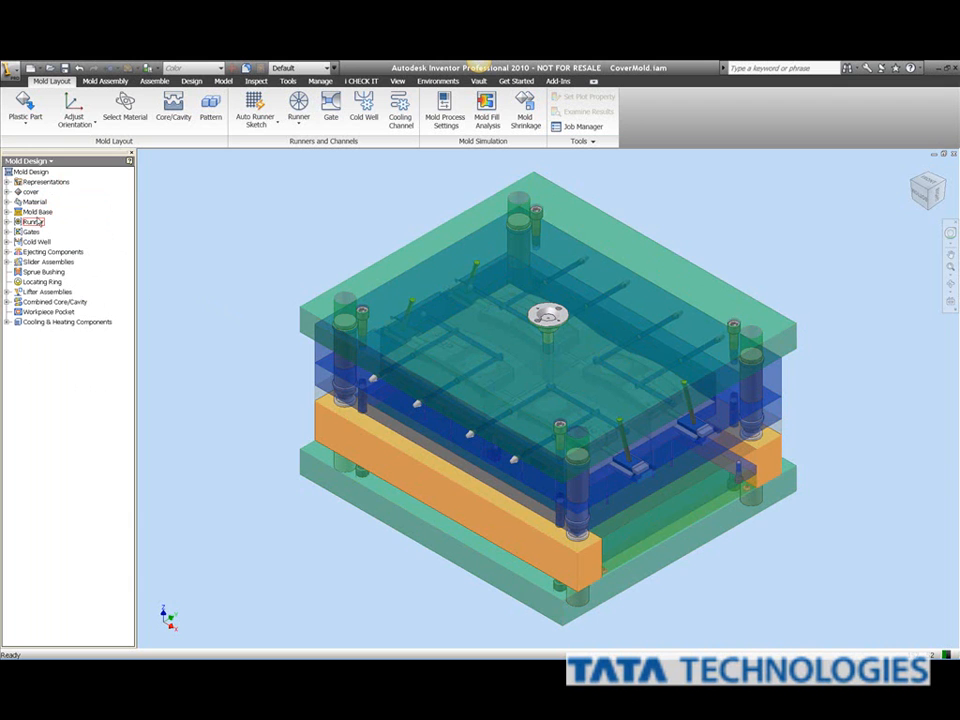
pyautogui.rightClick(30, 191)
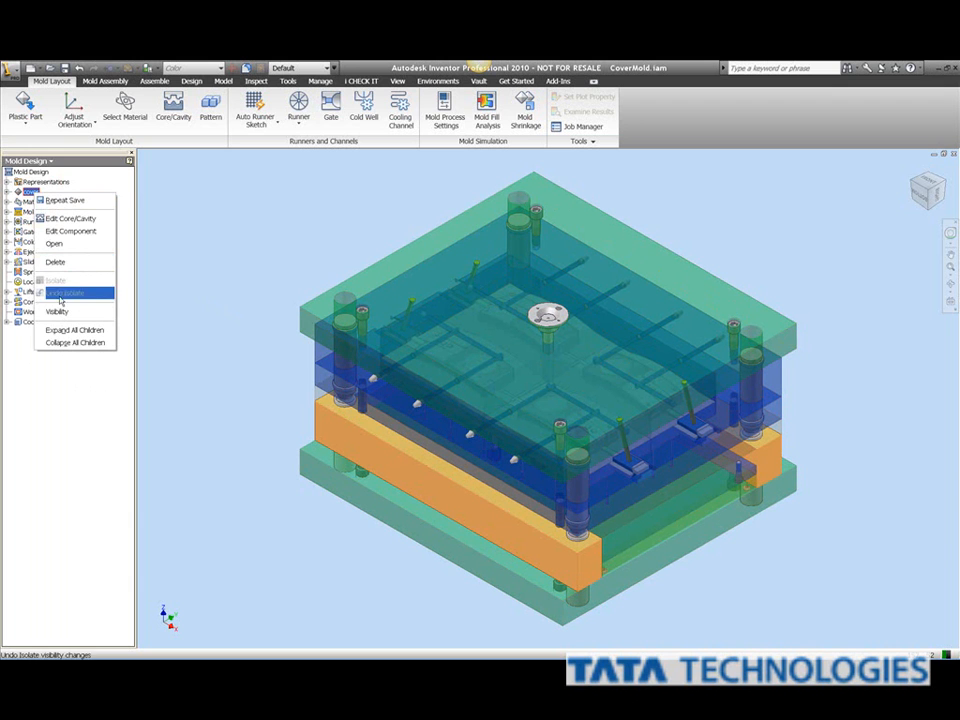
pyautogui.click(29, 192)
# Isolate the cover in the mold design and open its part file.
pyautogui.rightClick(29, 193)
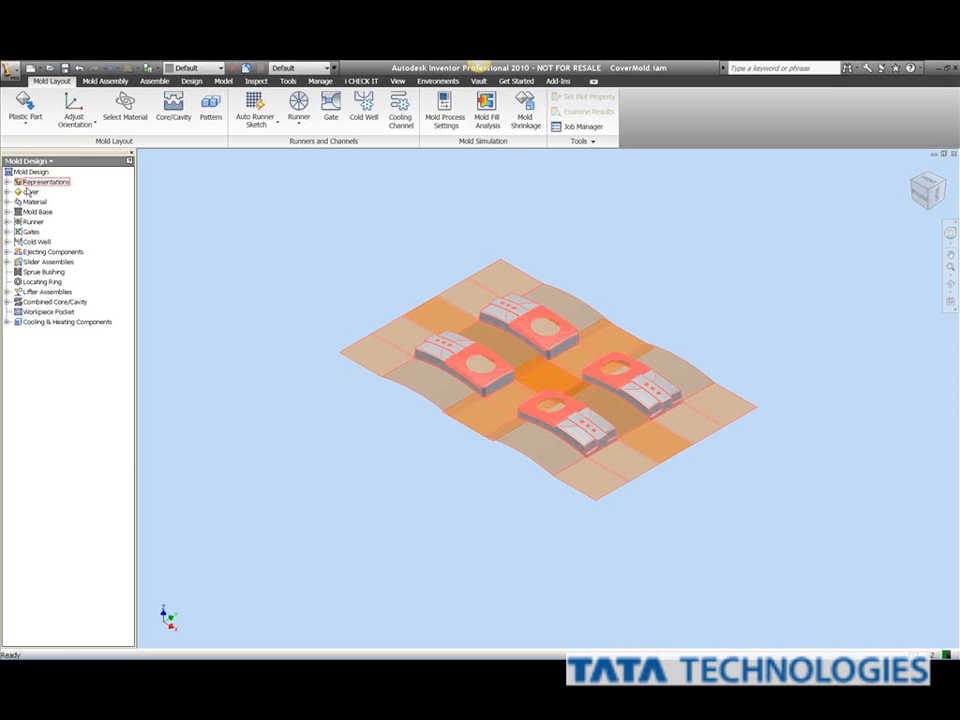
pyautogui.rightClick(30, 192)
pyautogui.click(46, 240)
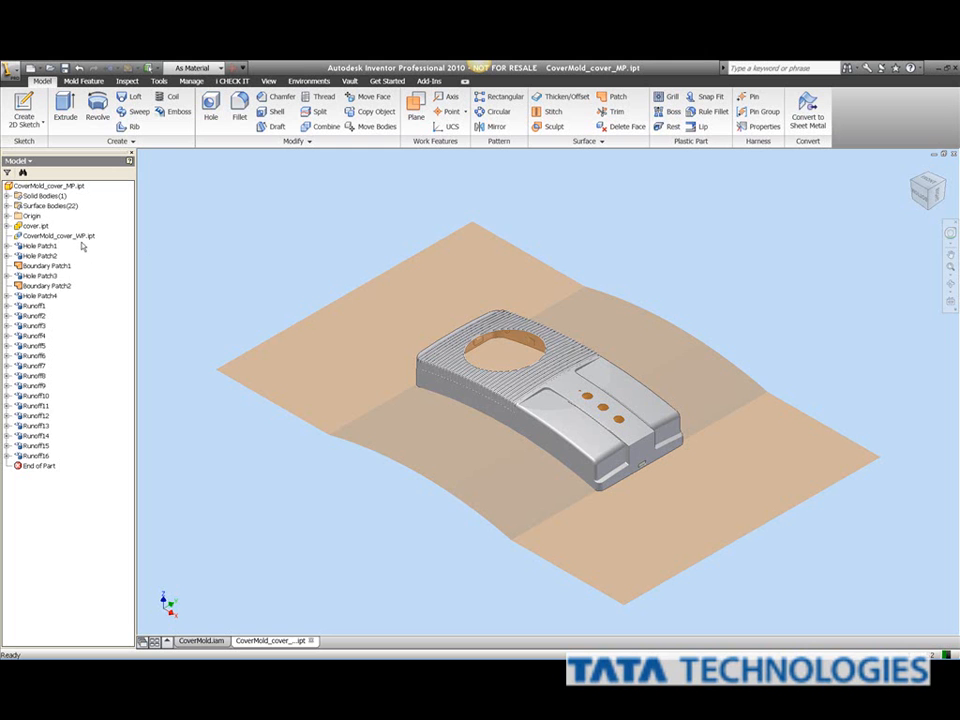
# Open the base component of the derived cover.ipt to view it, and close both part files.
pyautogui.rightClick(34, 226)
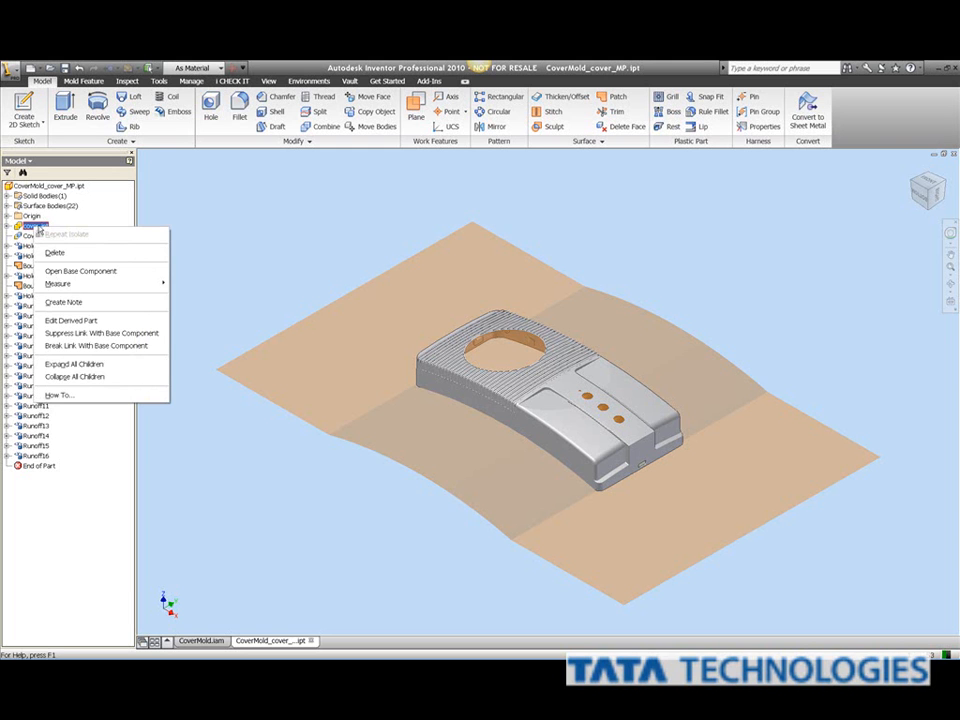
pyautogui.click(70, 272)
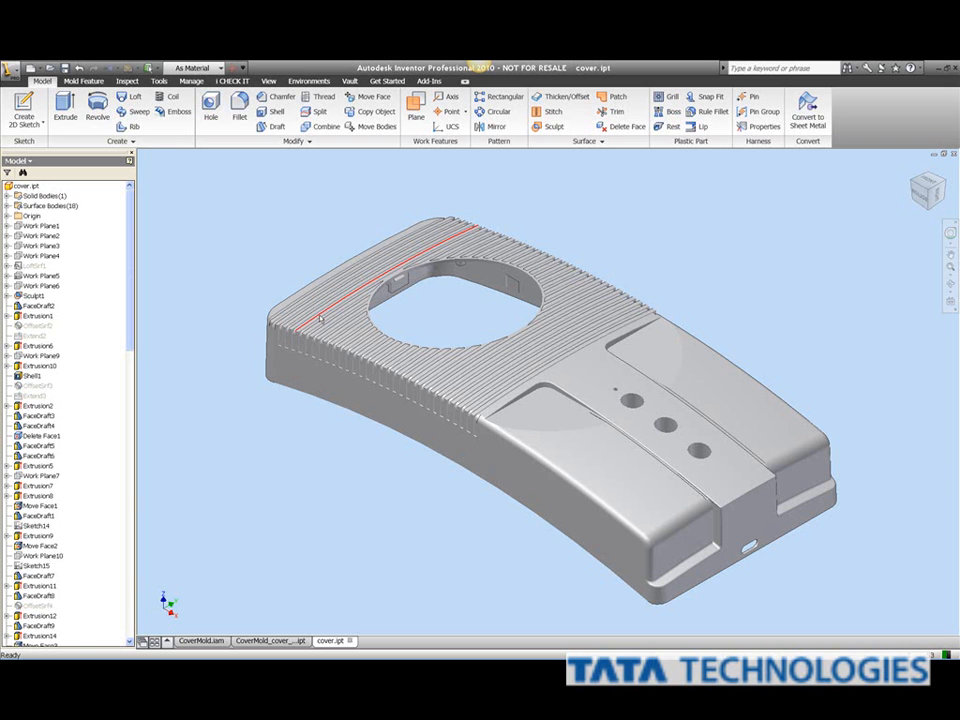
pyautogui.click(953, 155)
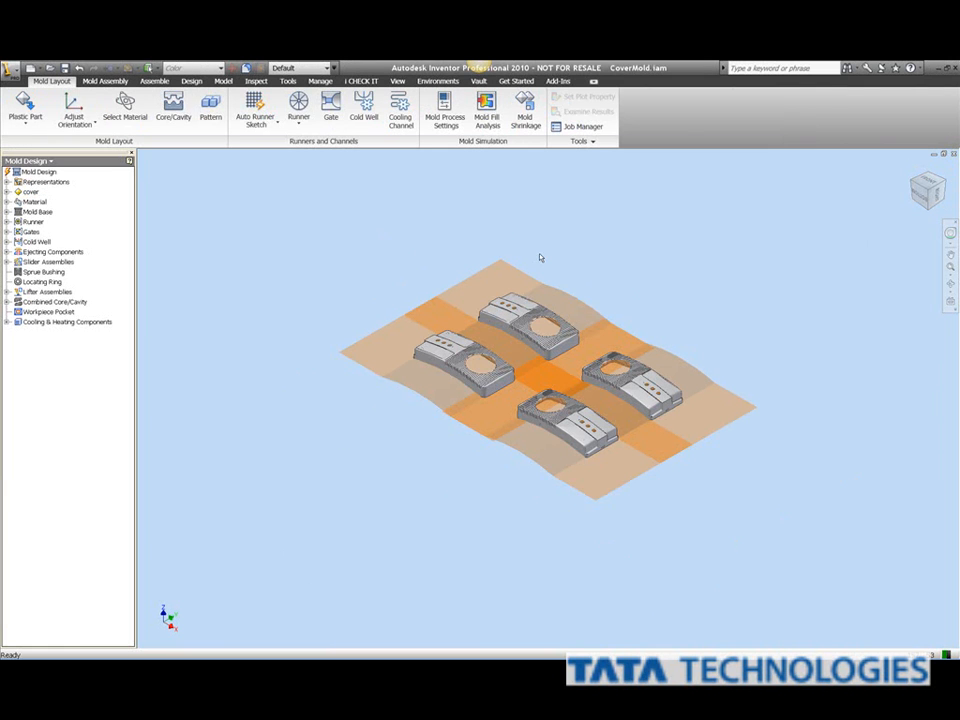
# Undo the isolation of the cover in the mold design.
pyautogui.rightClick(28, 193)
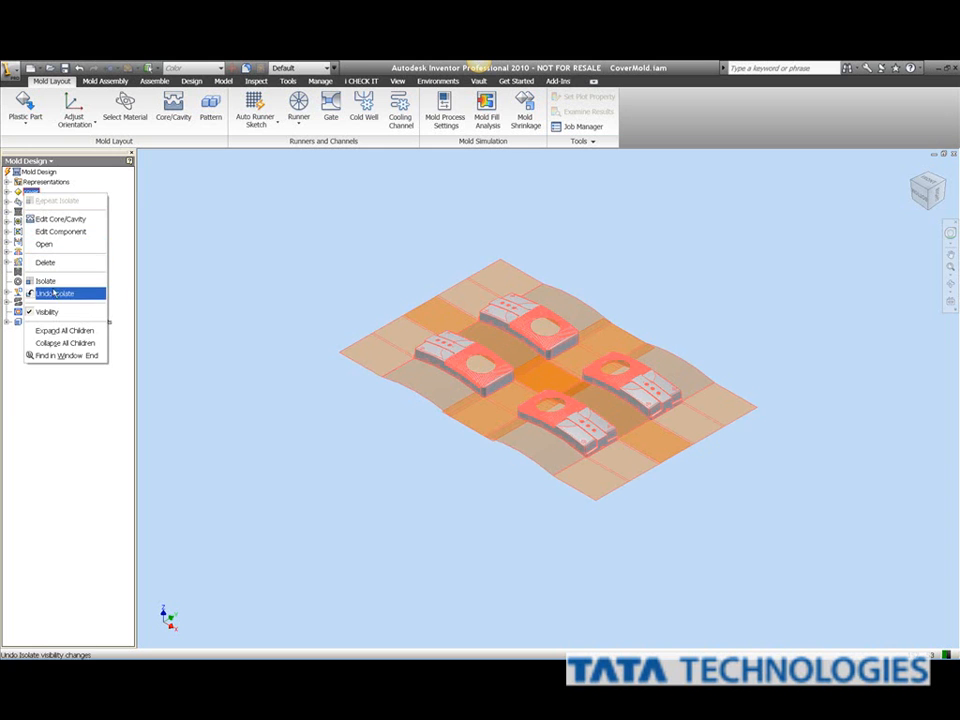